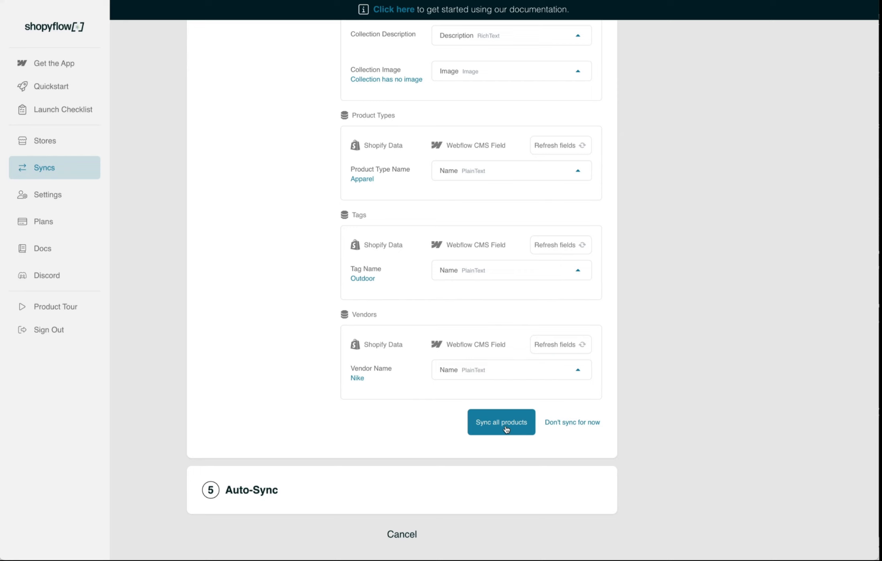
# Start syncing all Shopyflow products to the Webflow CMS in the background
pyautogui.click(507, 429)
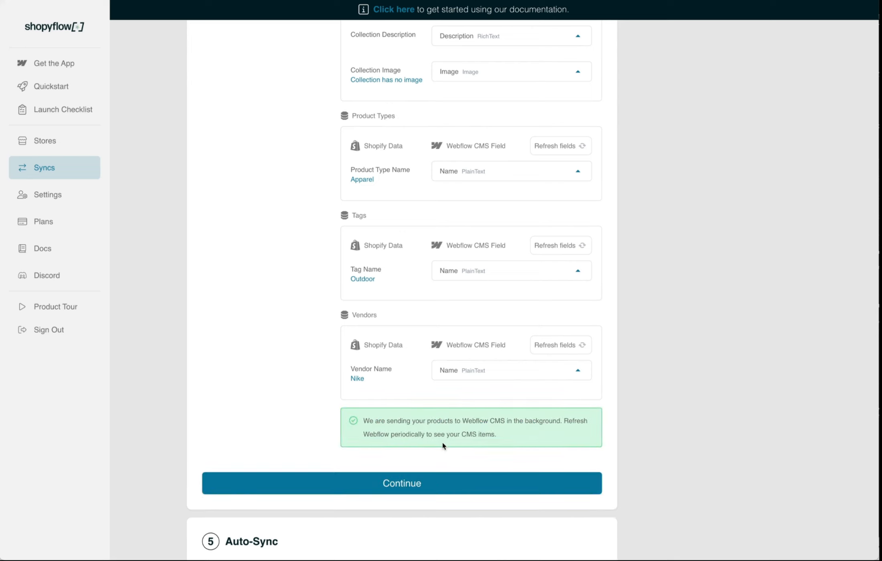
pyautogui.scroll(-1, 442, 442)
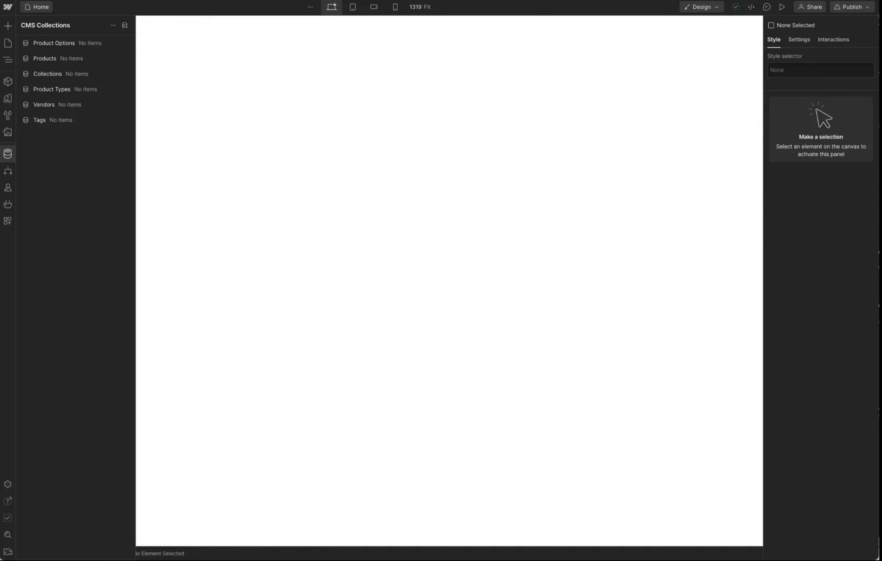
# Reload the Webflow Designer and bring up its CMS Collections panel to check for synced products
pyautogui.press('super+r')
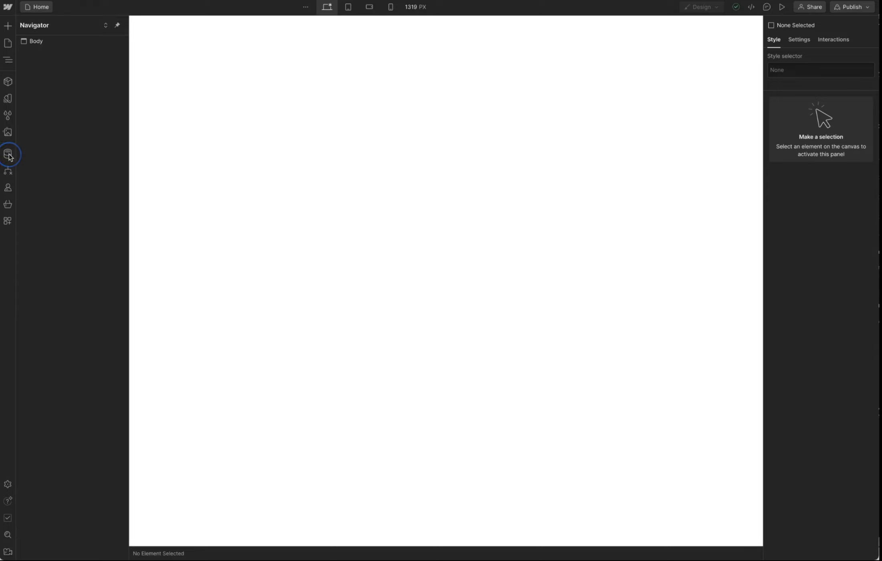
pyautogui.click(8, 154)
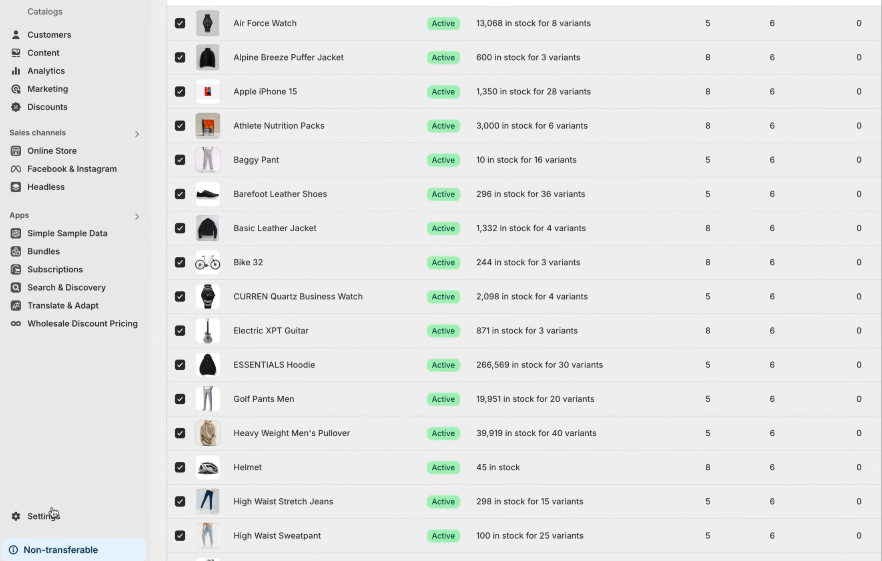
# Go to the Webhooks page under Shopify Settings > Notifications
pyautogui.click(35, 516)
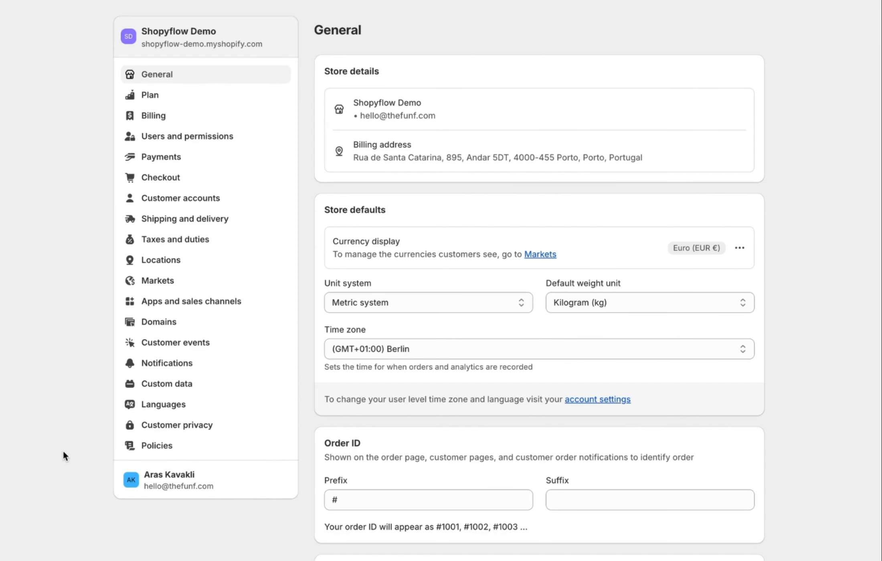
pyautogui.click(176, 365)
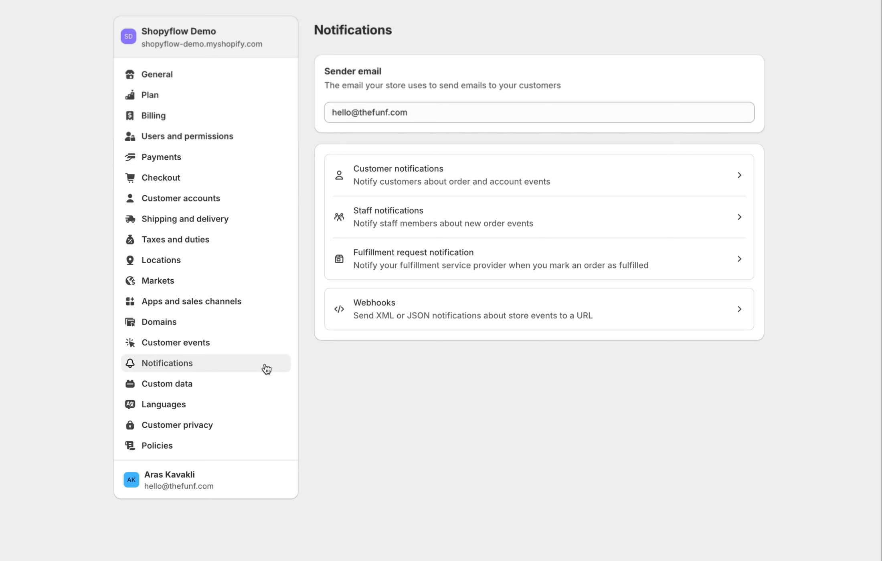
pyautogui.click(497, 314)
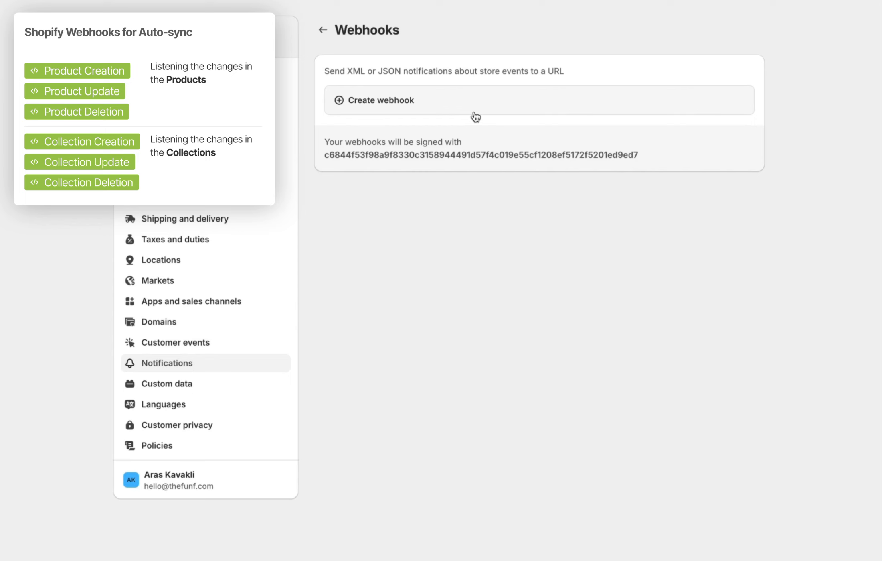
# Start a new Shopify webhook with its event set to Product creation
pyautogui.click(478, 103)
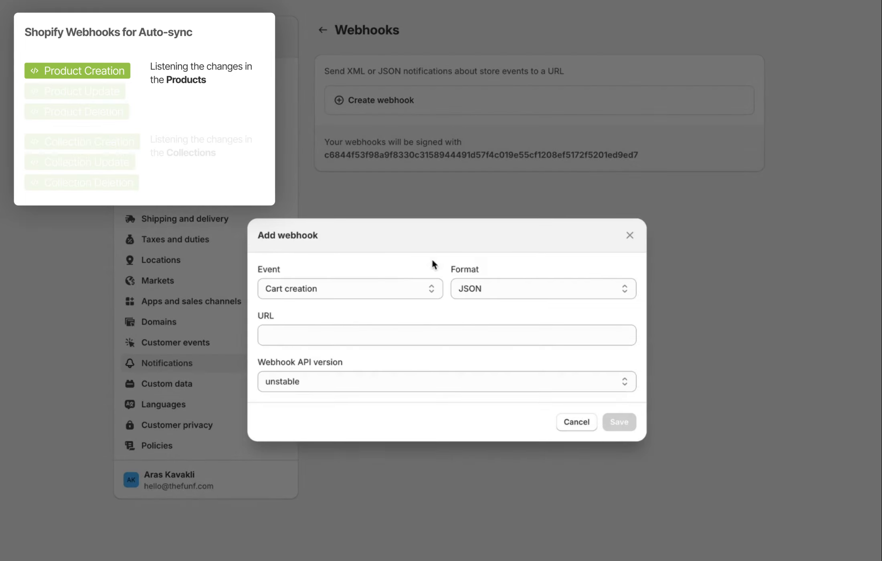
pyautogui.click(406, 286)
pyautogui.scroll(-15, 408, 485)
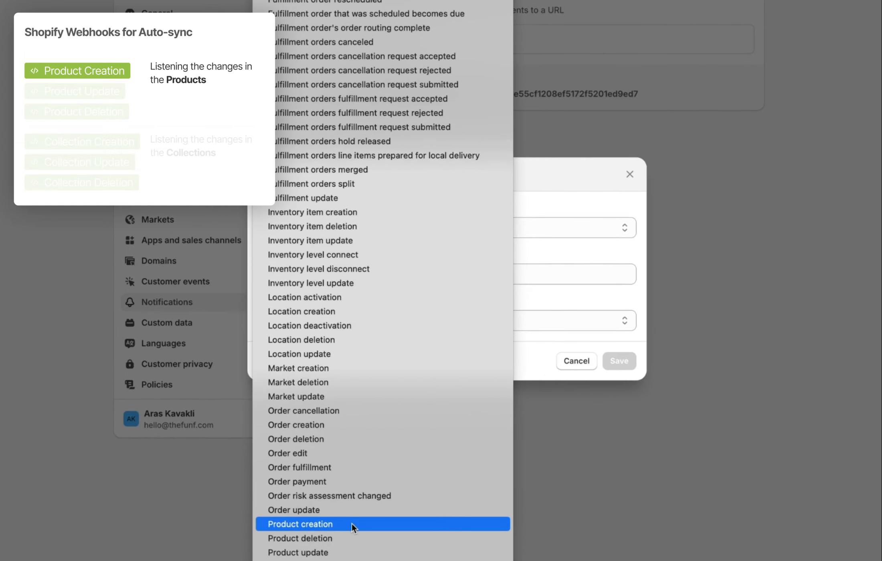
pyautogui.click(351, 523)
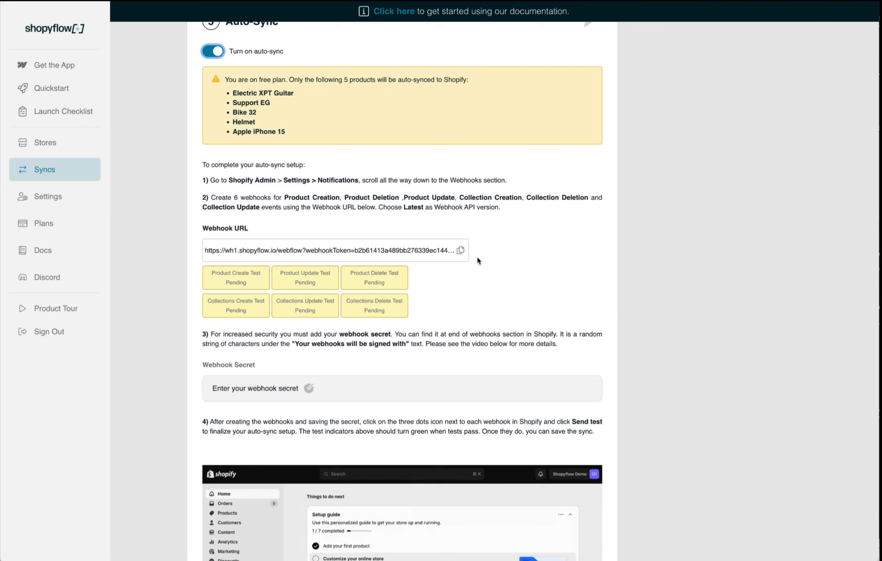
# Copy Shopyflow's Webhook URL into the Product creation webhook's URL field
pyautogui.click(461, 250)
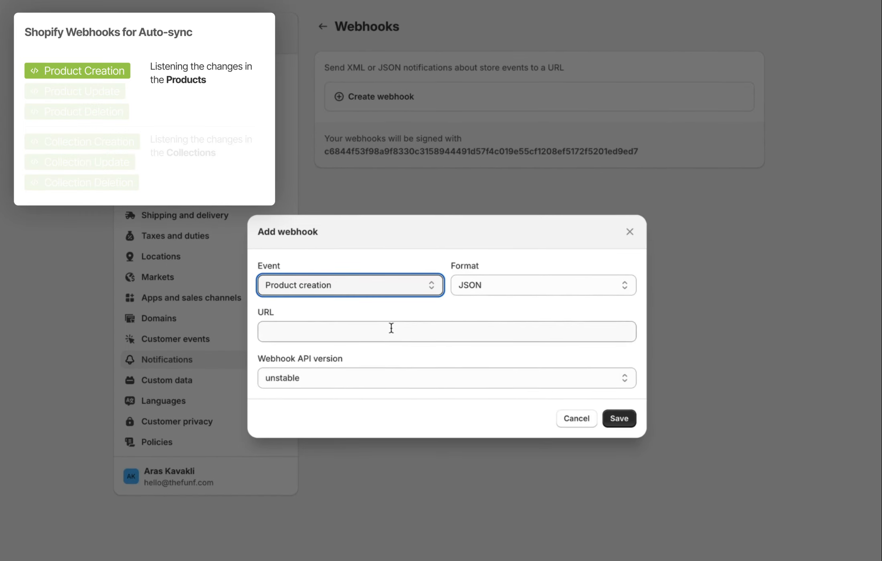
pyautogui.click(392, 327)
pyautogui.press('super+v')
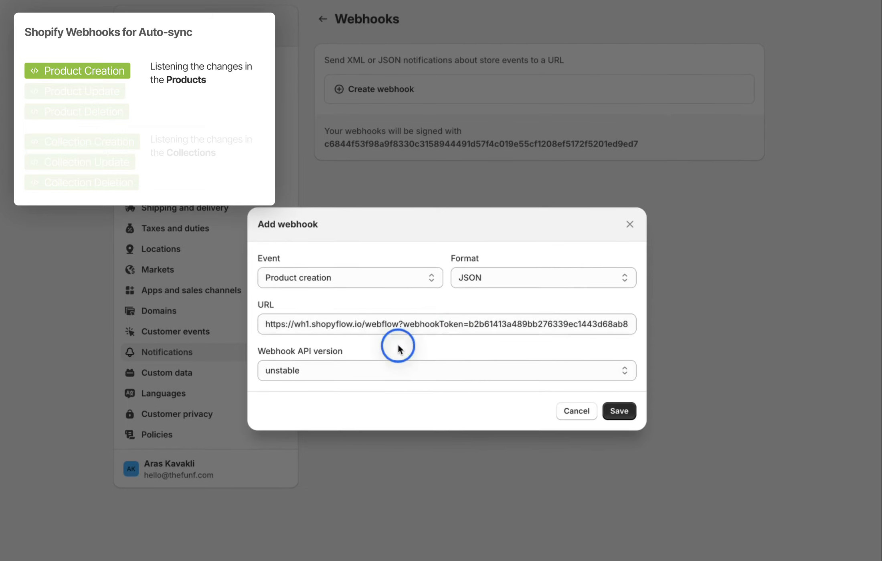
# Save the Product creation webhook with API version 2024-07 (Latest)
pyautogui.click(356, 371)
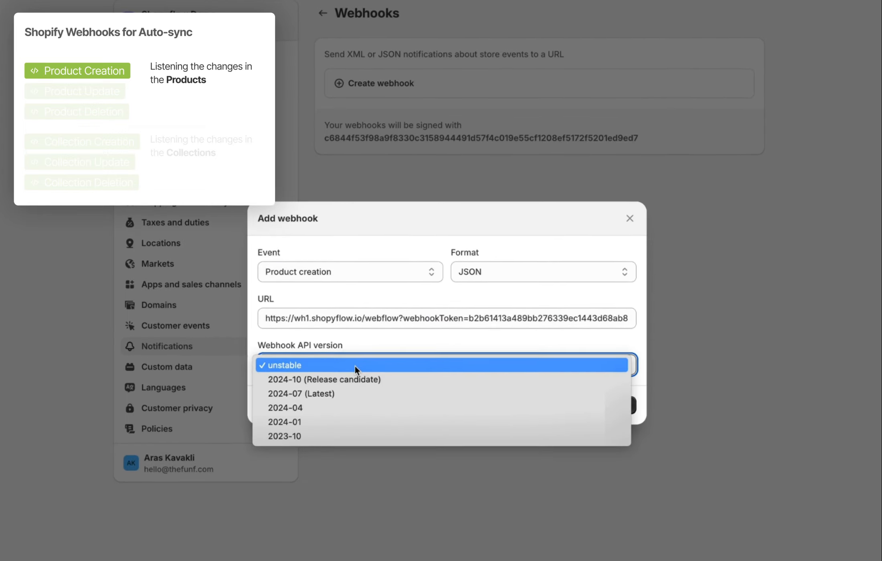
pyautogui.click(347, 390)
pyautogui.click(629, 399)
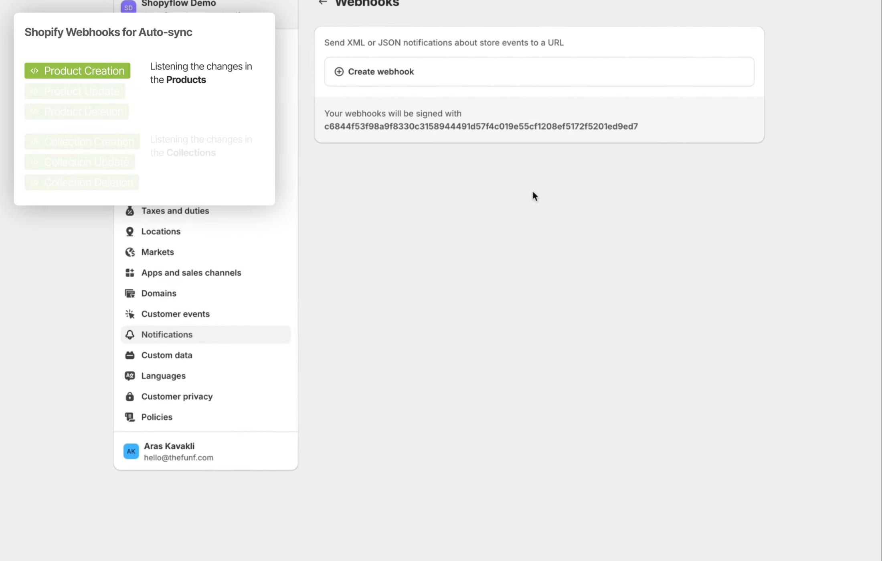
pyautogui.click(387, 127)
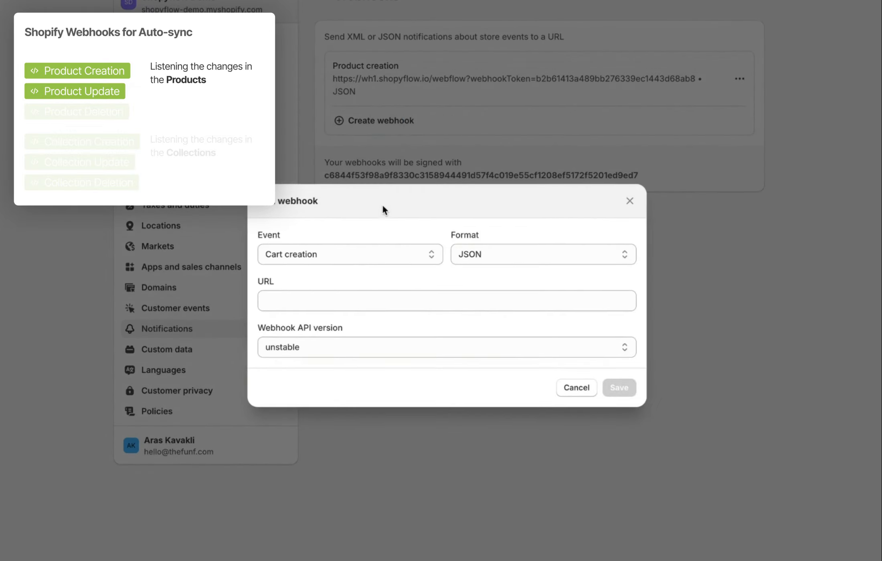
# Add a Product update webhook with the Shopyflow URL and API version 2024-07 (Latest)
pyautogui.click(343, 253)
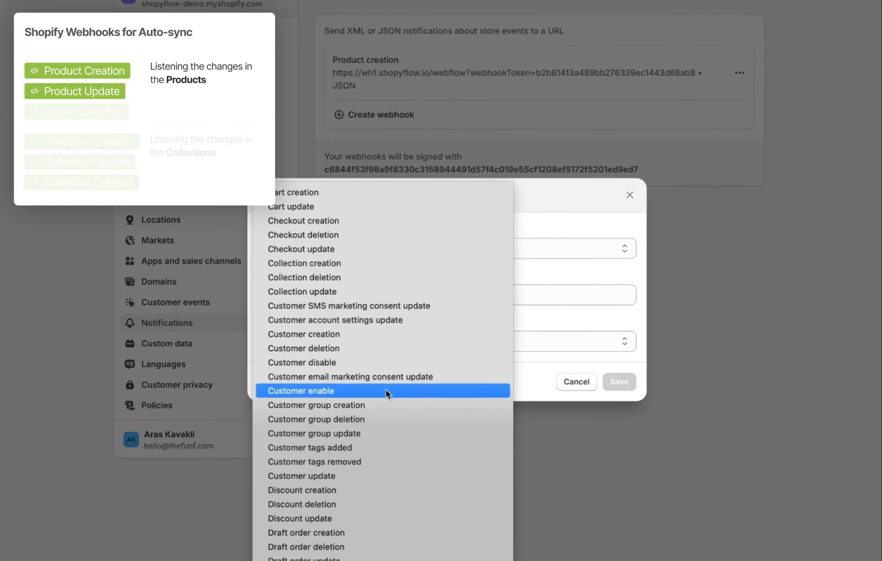
pyautogui.scroll(-15, 386, 389)
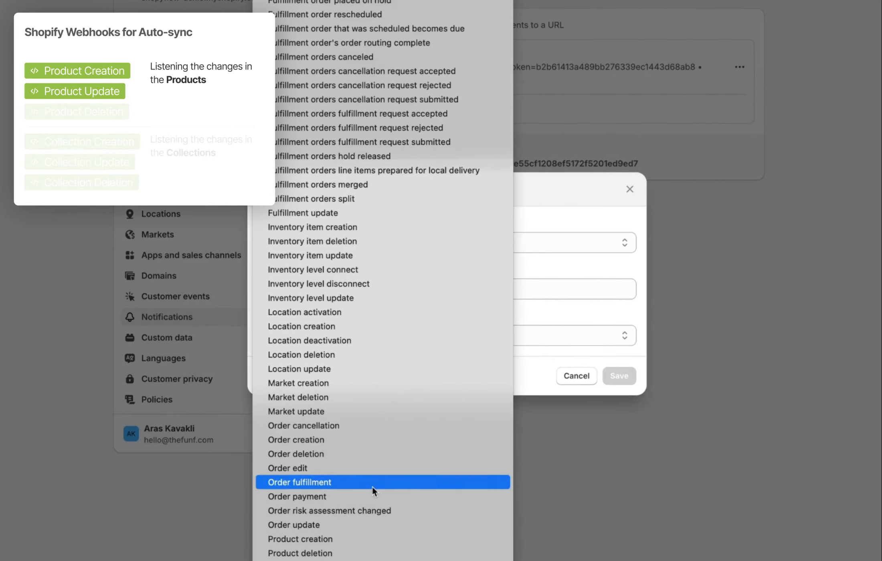
pyautogui.click(330, 506)
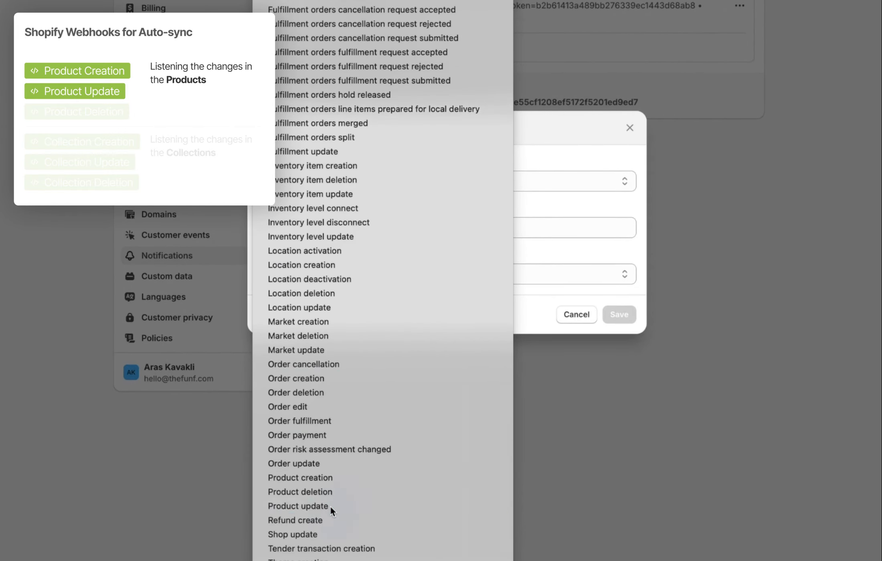
pyautogui.click(311, 293)
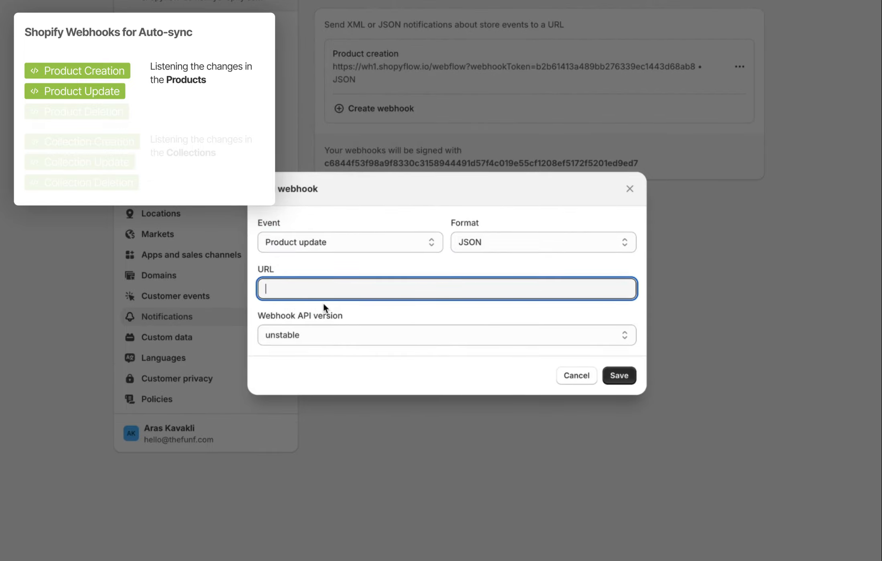
pyautogui.press('super+v')
pyautogui.click(320, 335)
pyautogui.click(309, 364)
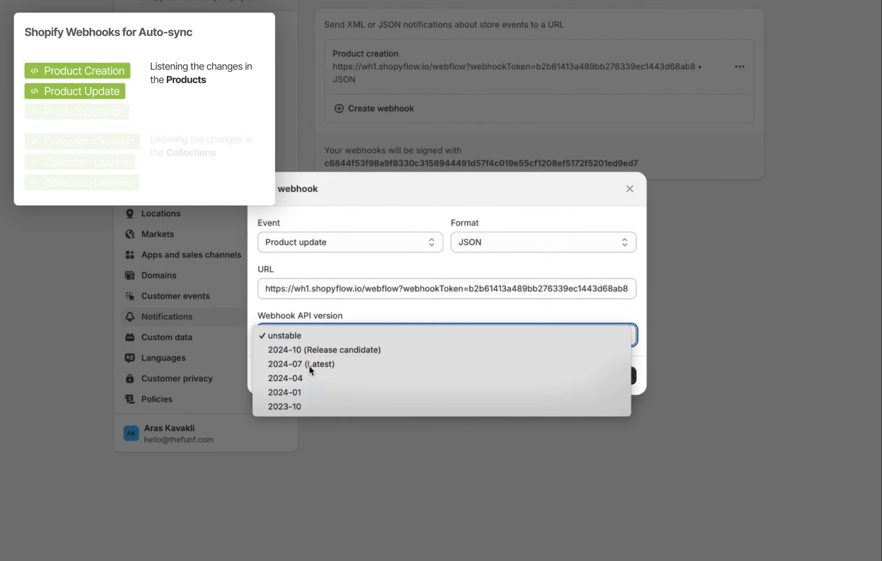
pyautogui.click(619, 375)
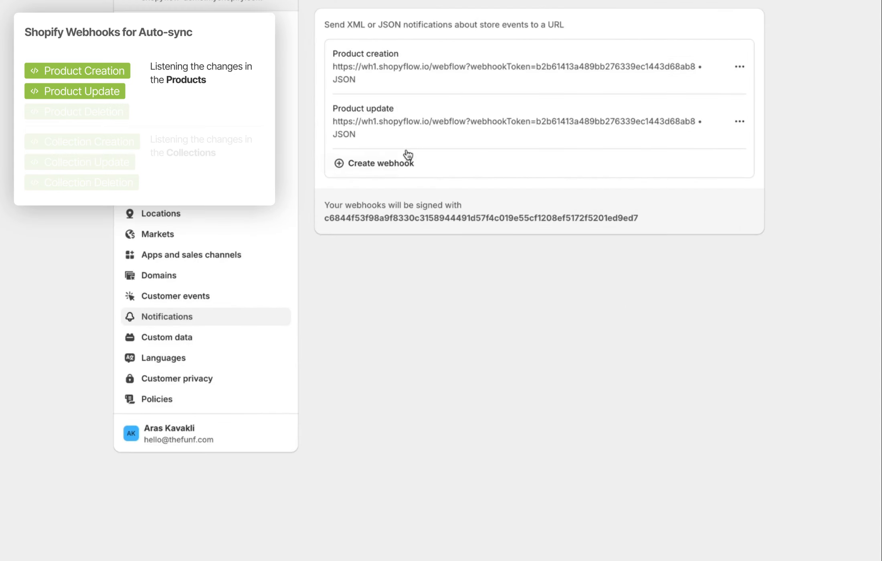
pyautogui.click(388, 163)
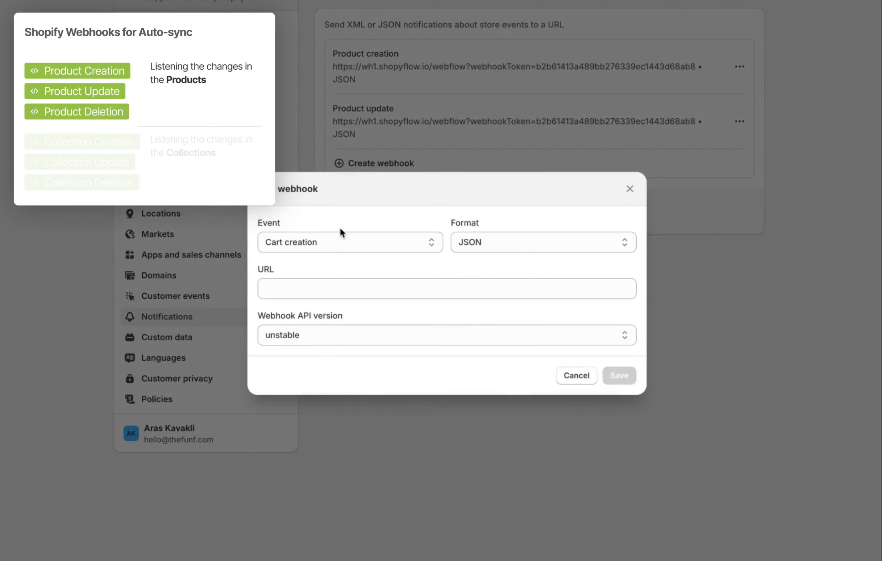
# Add a Product deletion webhook with the Shopyflow URL and API version 2024-07 (Latest)
pyautogui.click(341, 240)
pyautogui.scroll(-15, 367, 322)
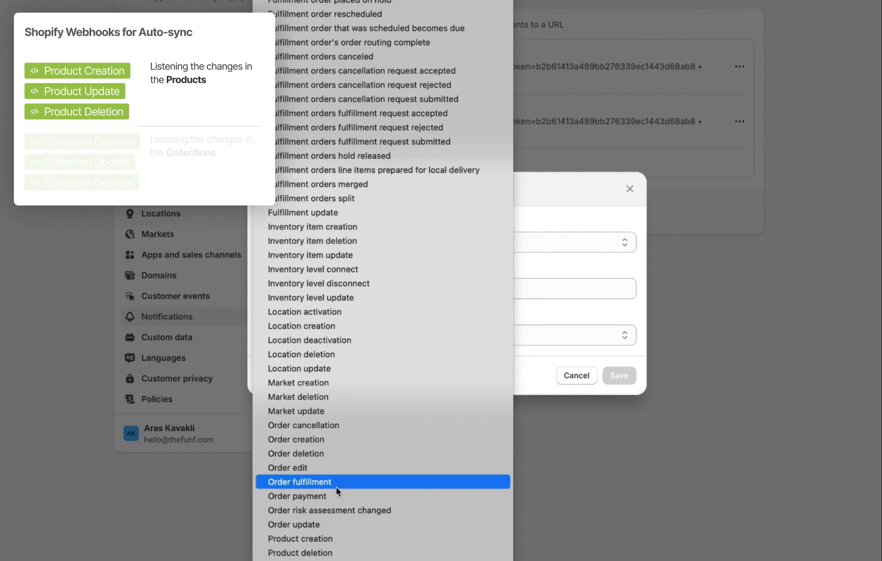
pyautogui.click(325, 555)
pyautogui.click(393, 287)
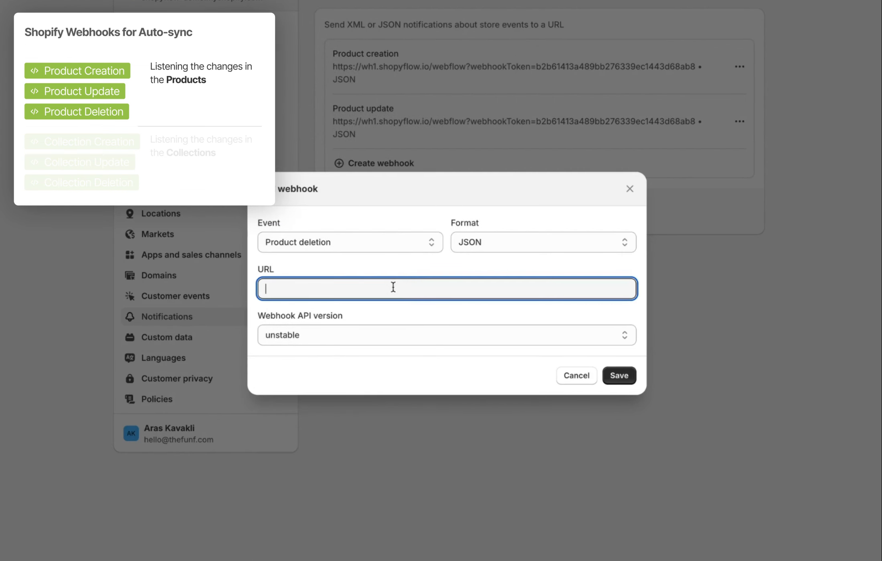
pyautogui.press('super+v')
pyautogui.click(391, 335)
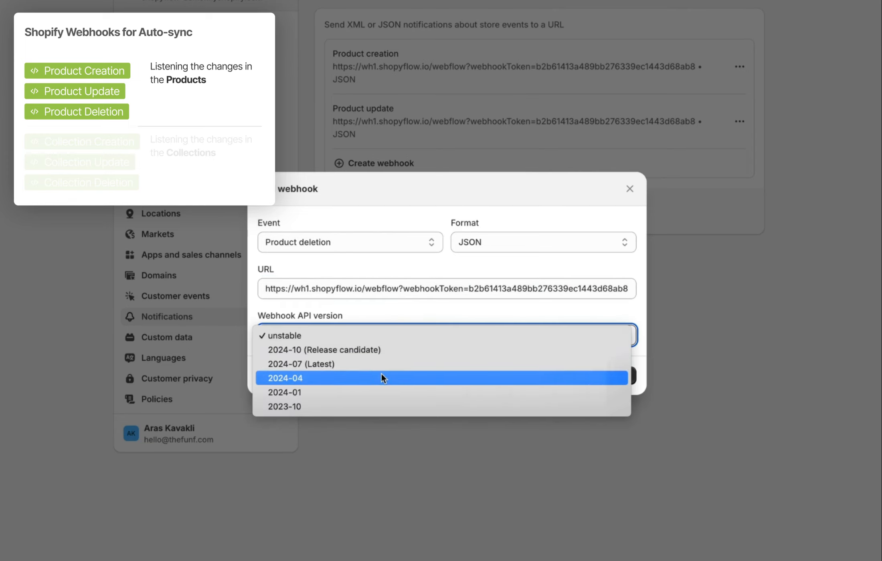
pyautogui.click(381, 362)
pyautogui.click(620, 376)
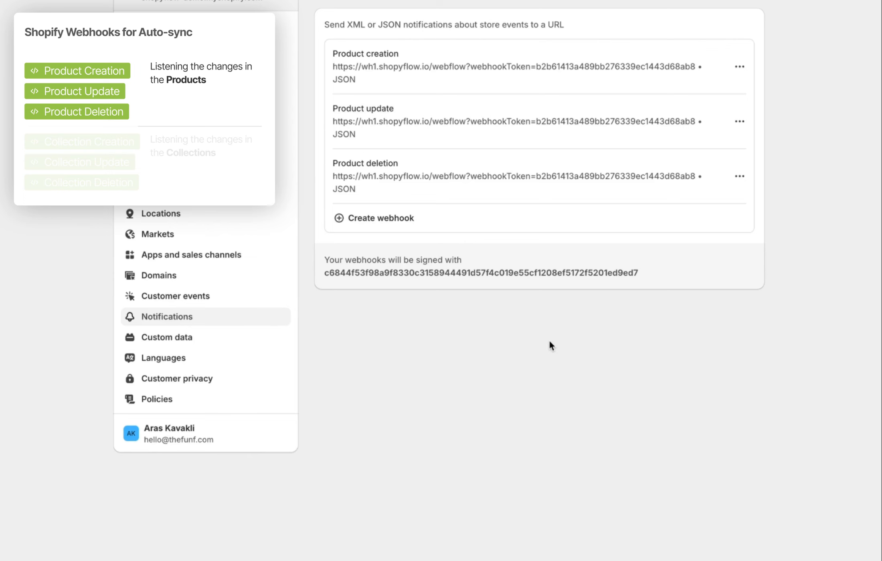
# Add a Collection creation webhook with the Shopyflow URL and API version 2024-07 (Latest)
pyautogui.click(409, 221)
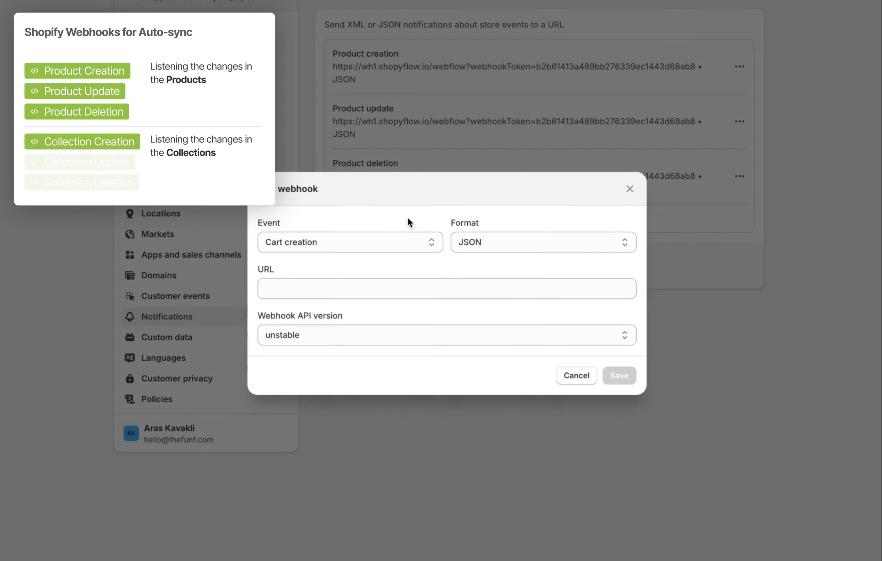
pyautogui.click(370, 243)
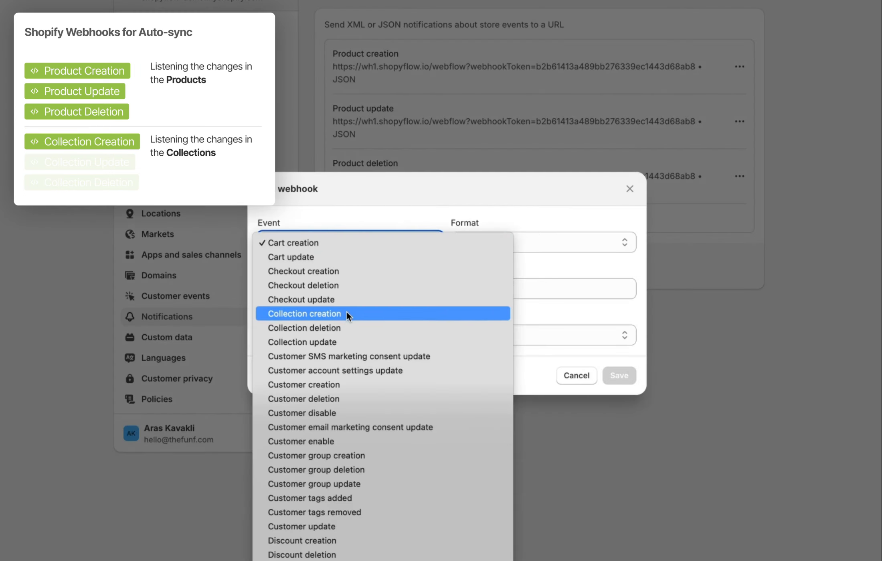
pyautogui.click(345, 313)
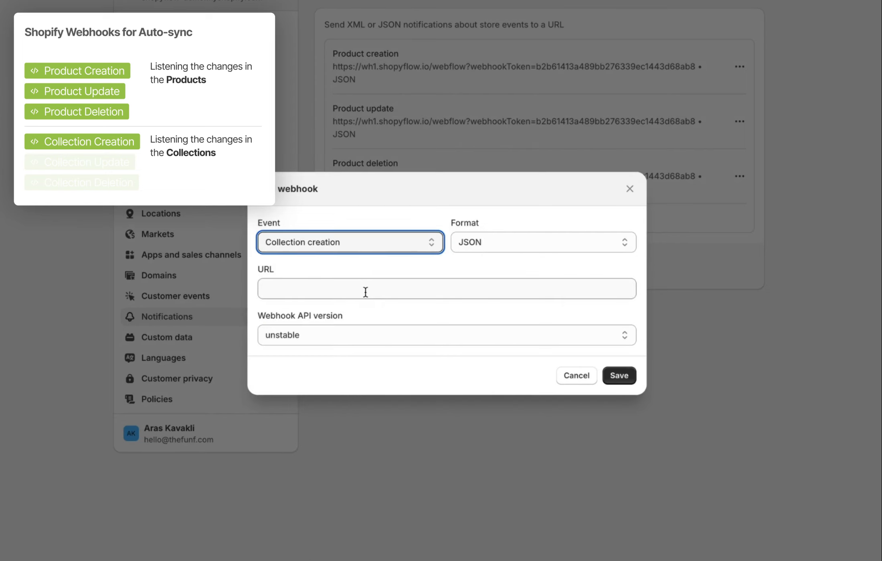
pyautogui.click(365, 292)
pyautogui.hotkey('ctrl', 'v')
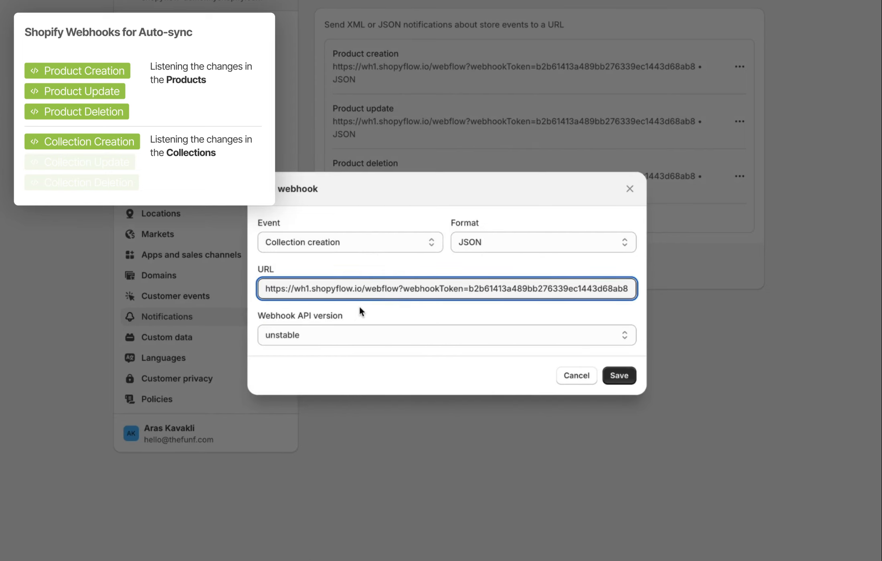
pyautogui.click(353, 334)
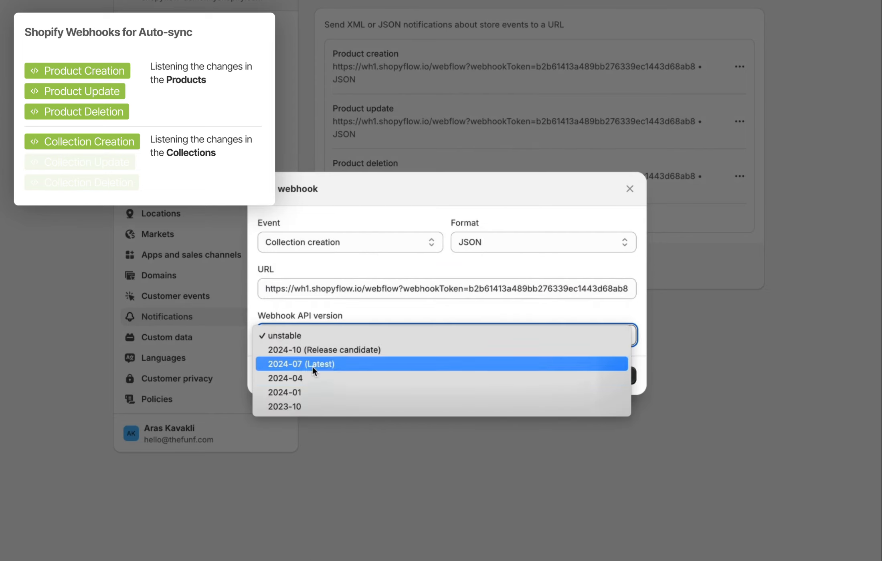
pyautogui.click(312, 364)
pyautogui.click(619, 375)
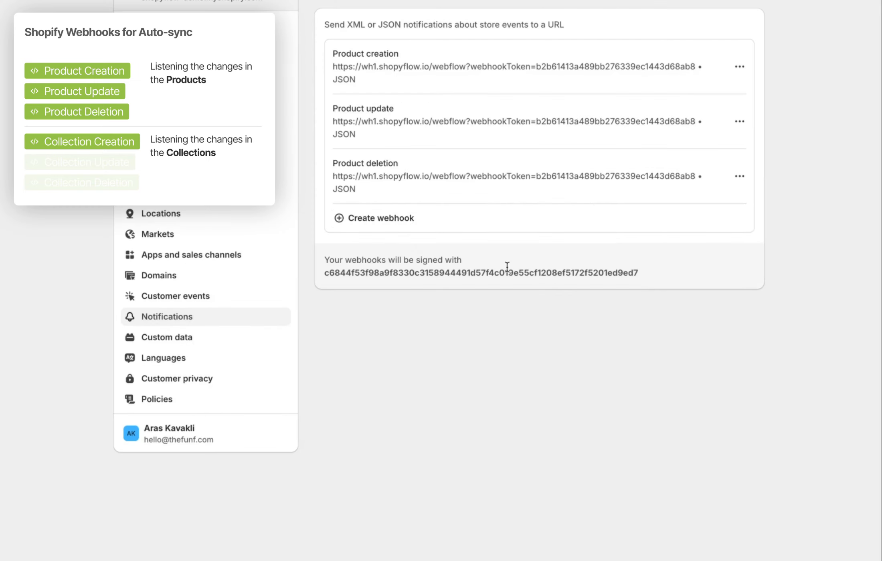
# Add a Collection update webhook with the Shopyflow URL and API version 2024-07 (Latest)
pyautogui.click(394, 274)
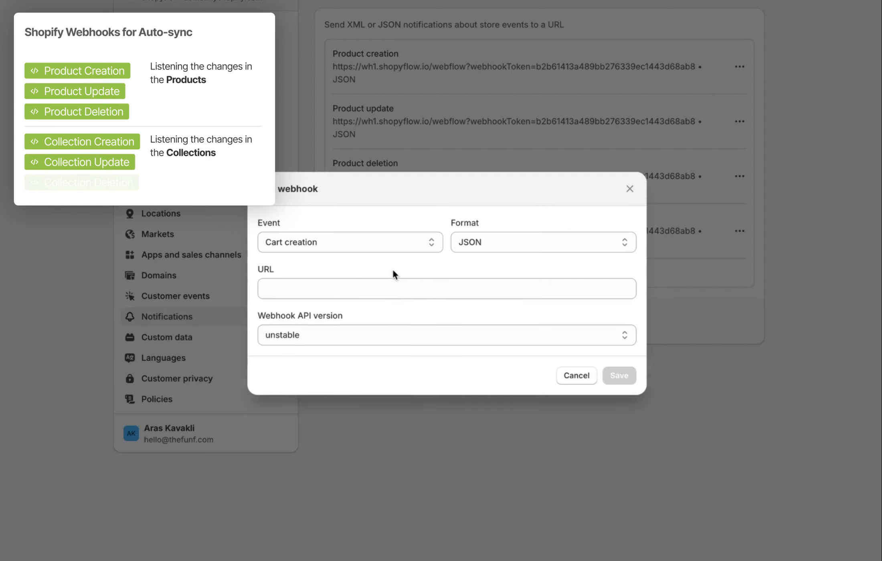
pyautogui.click(373, 242)
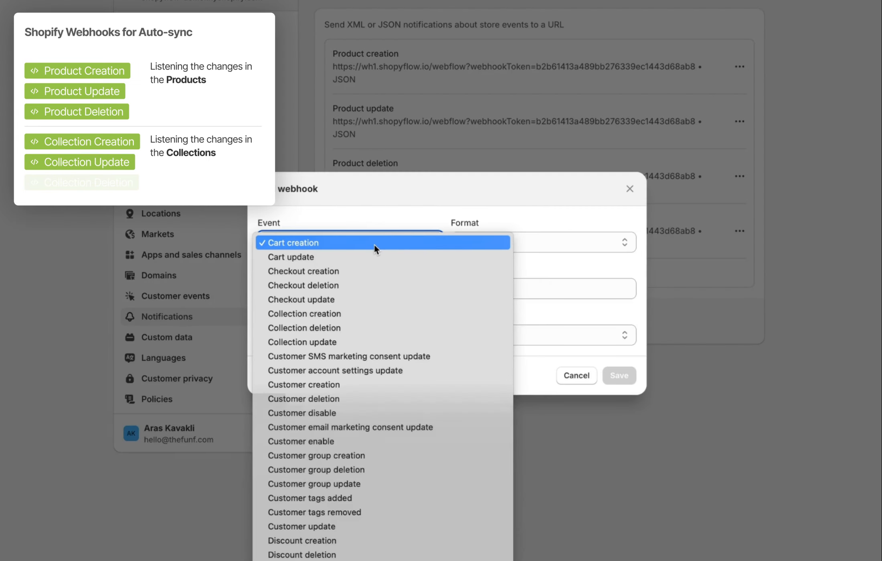
pyautogui.click(368, 341)
pyautogui.click(355, 291)
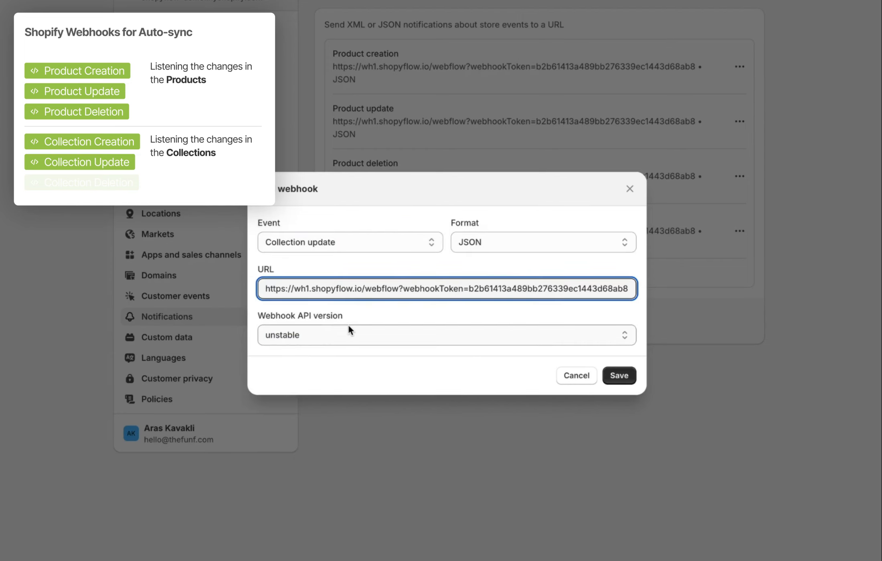
pyautogui.click(348, 329)
pyautogui.click(341, 364)
pyautogui.click(625, 375)
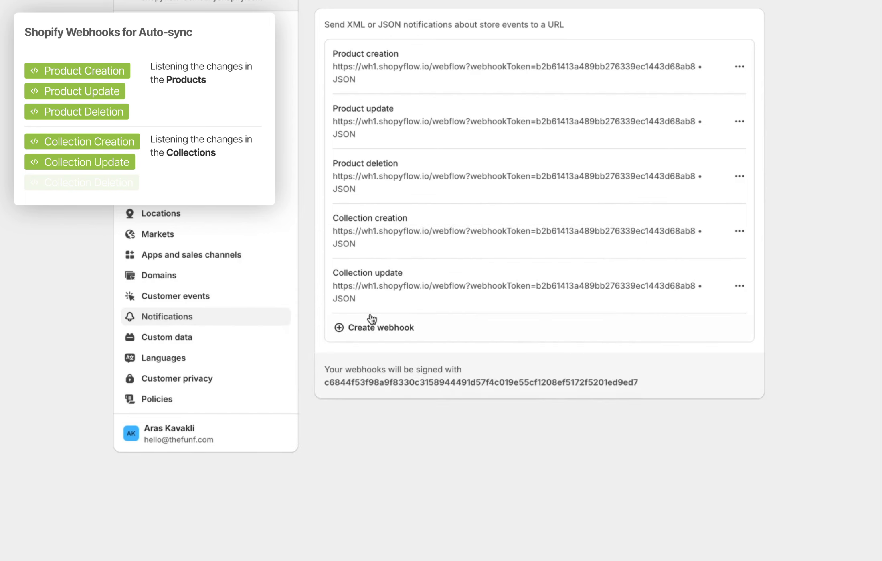
# Add a Collection deletion webhook the same way, then copy Shopify's webhook signing key
pyautogui.click(372, 326)
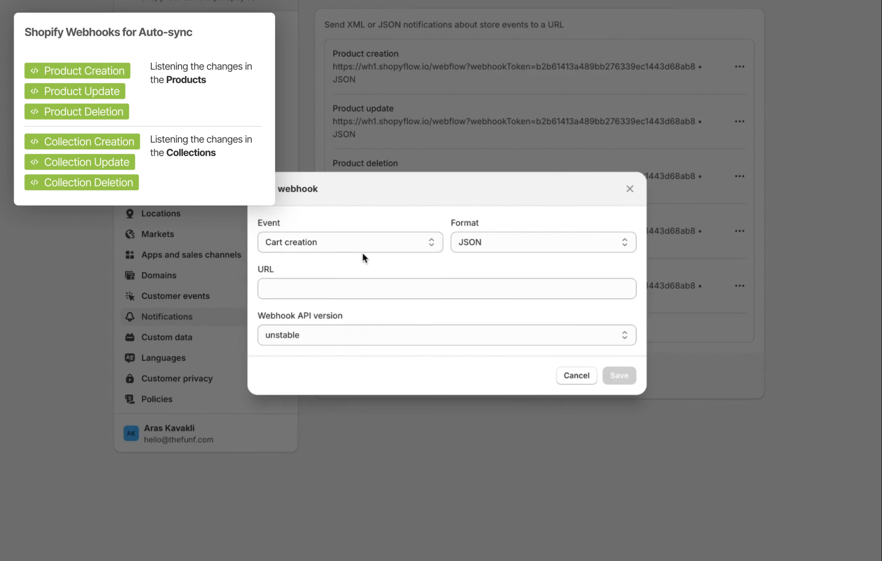
pyautogui.click(361, 244)
pyautogui.click(347, 325)
pyautogui.click(334, 291)
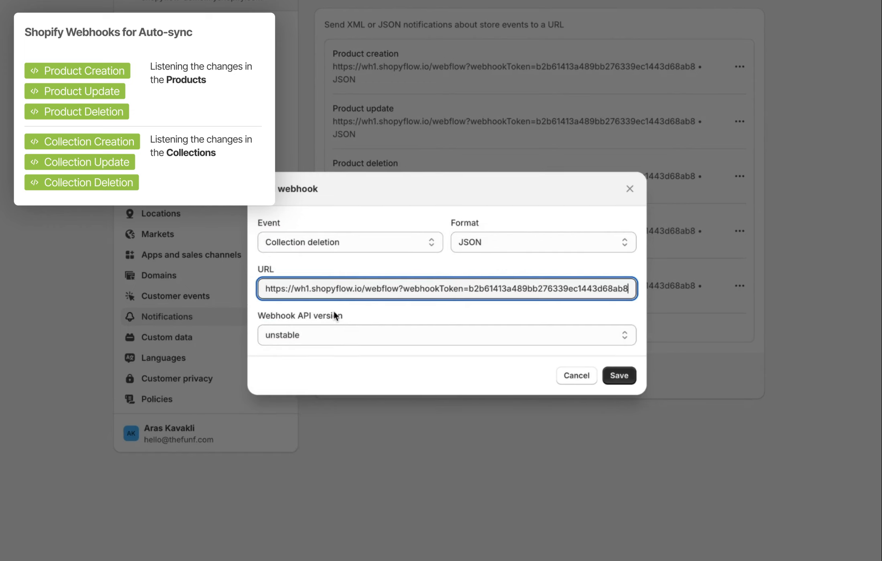
pyautogui.click(330, 334)
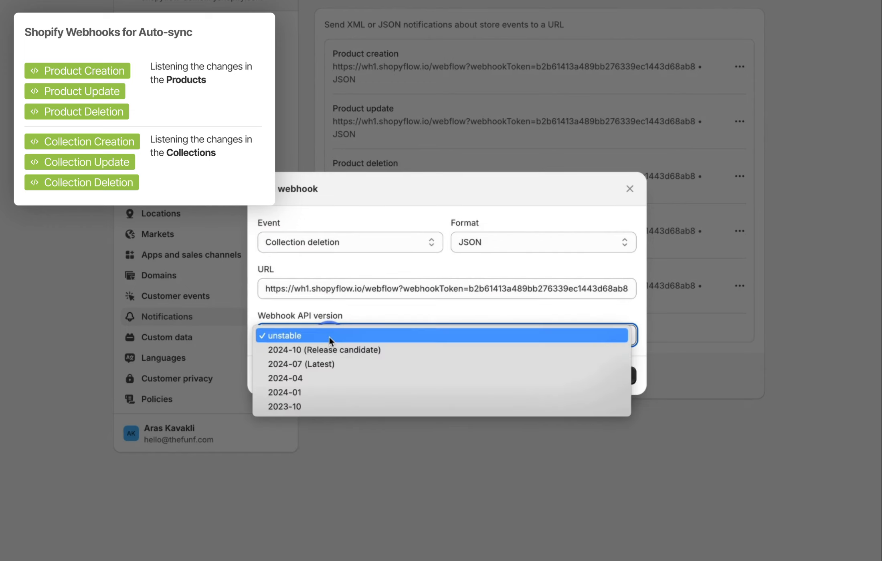
pyautogui.click(322, 363)
pyautogui.click(623, 374)
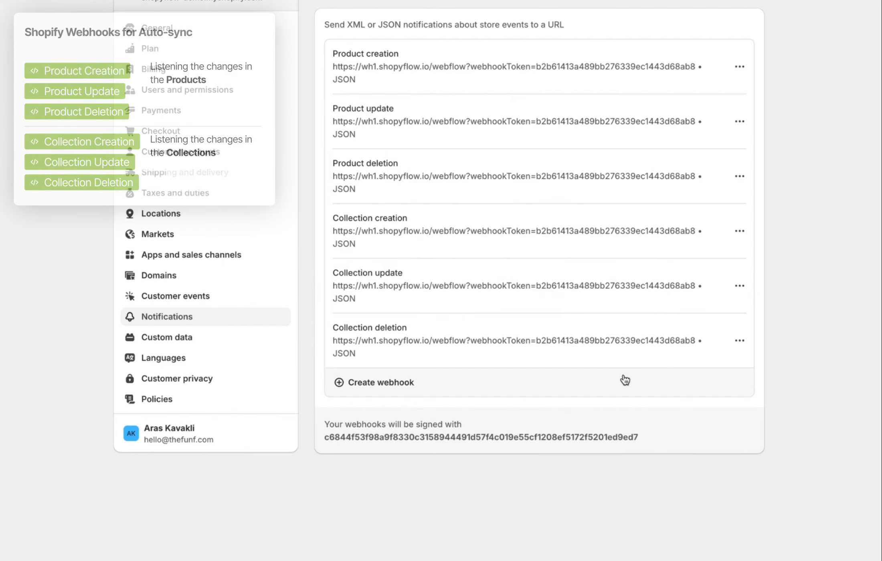
pyautogui.moveTo(657, 438); pyautogui.dragTo(308, 439)
pyautogui.hotkey('ctrl', 'c')
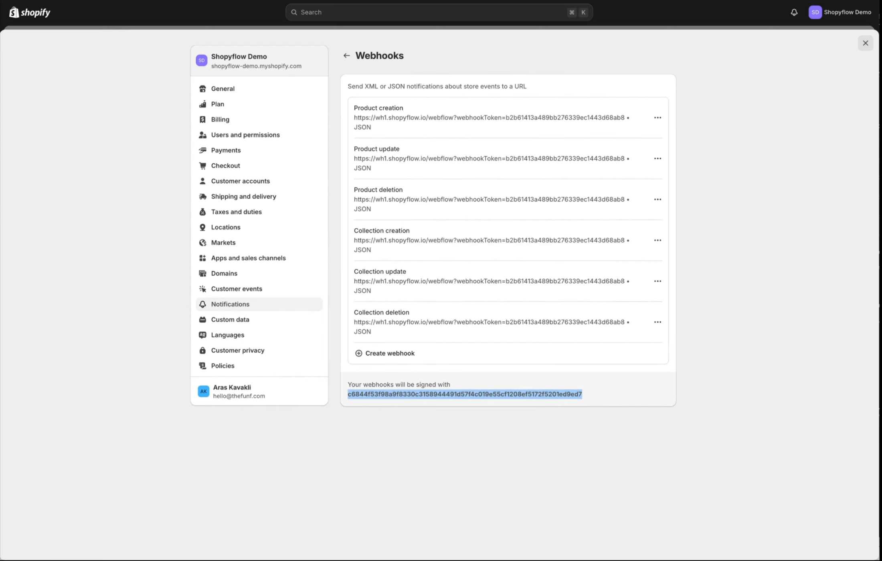
pyautogui.hotkey('ctrl', 'Tab')
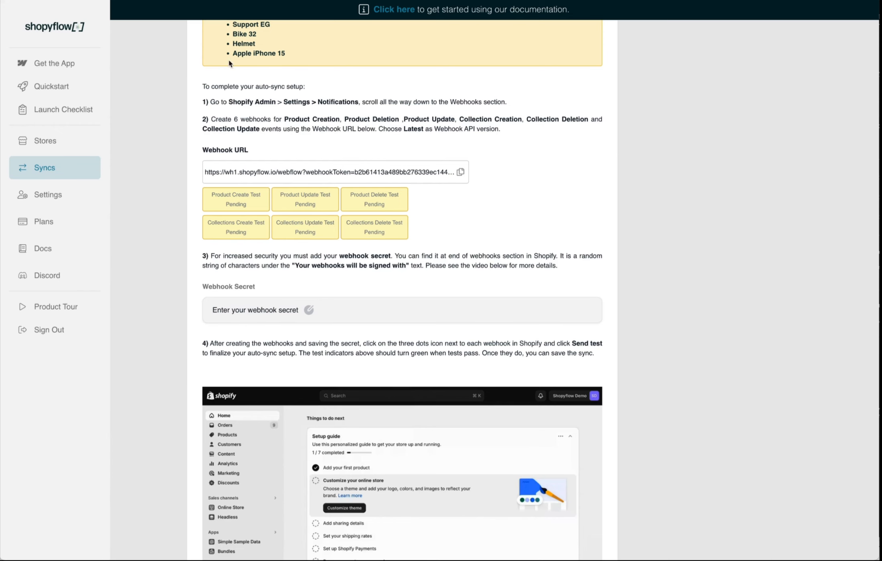
# Paste Shopify's signing key into Shopyflow's Webhook Secret field
pyautogui.click(309, 315)
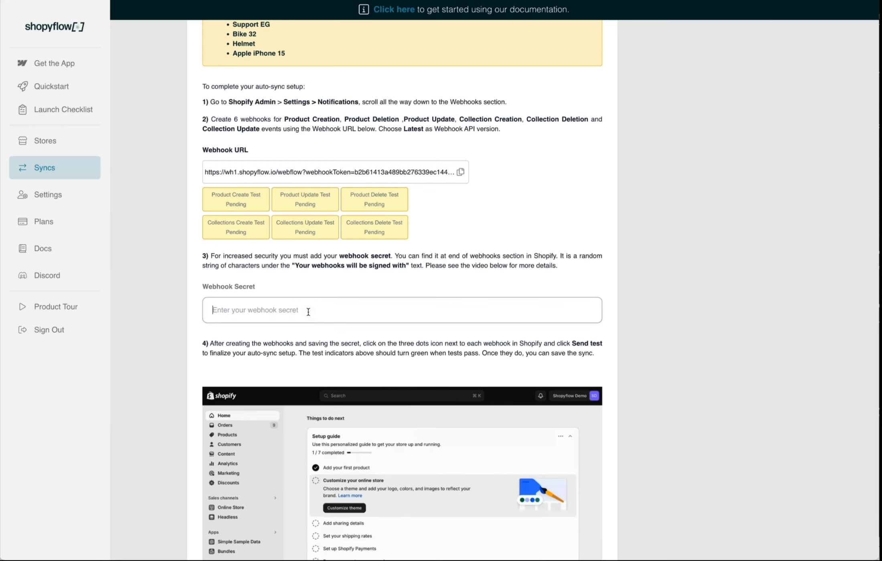
pyautogui.scroll(1, 310, 313)
pyautogui.hotkey('ctrl', 'v')
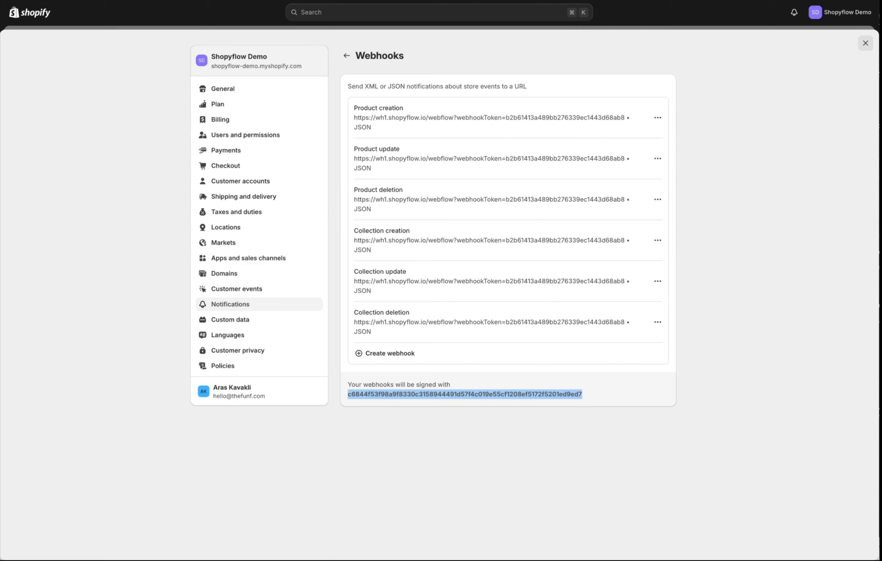
# Send test requests for the Product creation, Product update and Product deletion webhooks
pyautogui.click(614, 387)
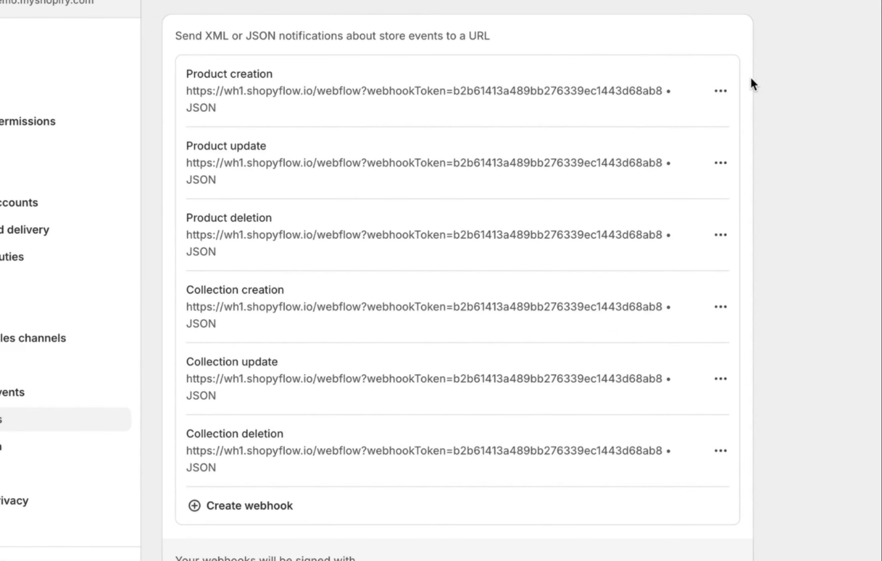
pyautogui.click(722, 91)
pyautogui.click(714, 157)
pyautogui.click(720, 164)
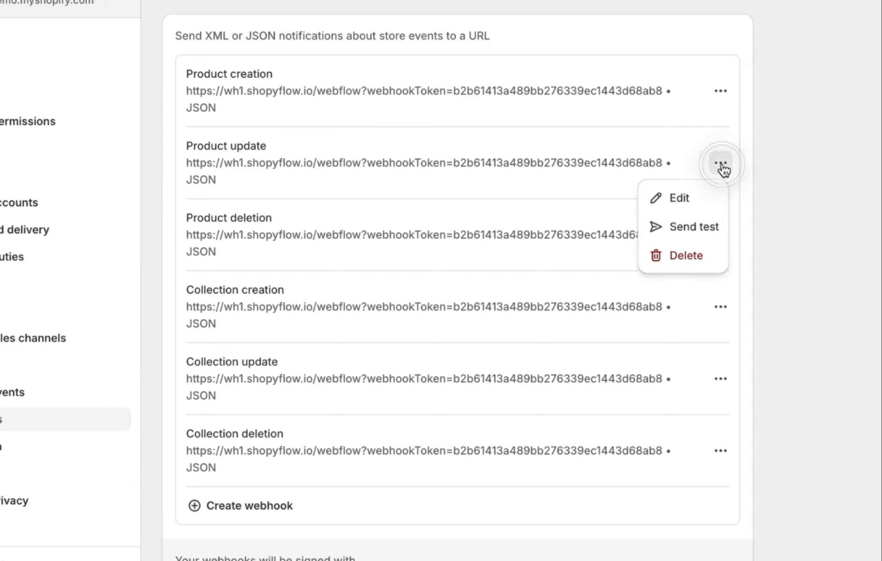
pyautogui.click(681, 233)
pyautogui.click(720, 234)
pyautogui.click(721, 306)
# Send test requests for the Collection creation, Collection update and Collection deletion webhooks
pyautogui.click(711, 372)
pyautogui.click(721, 379)
pyautogui.click(692, 443)
pyautogui.click(721, 450)
pyautogui.click(700, 510)
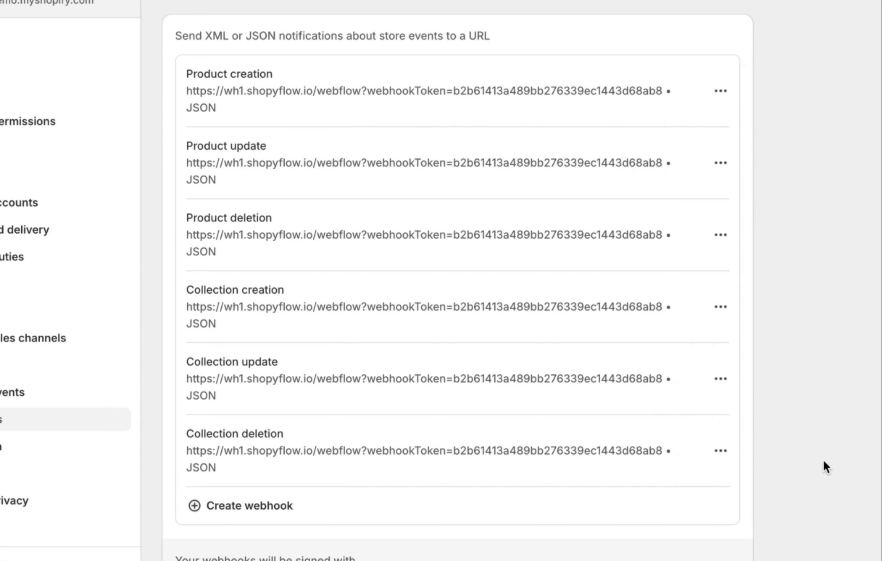
pyautogui.click(825, 466)
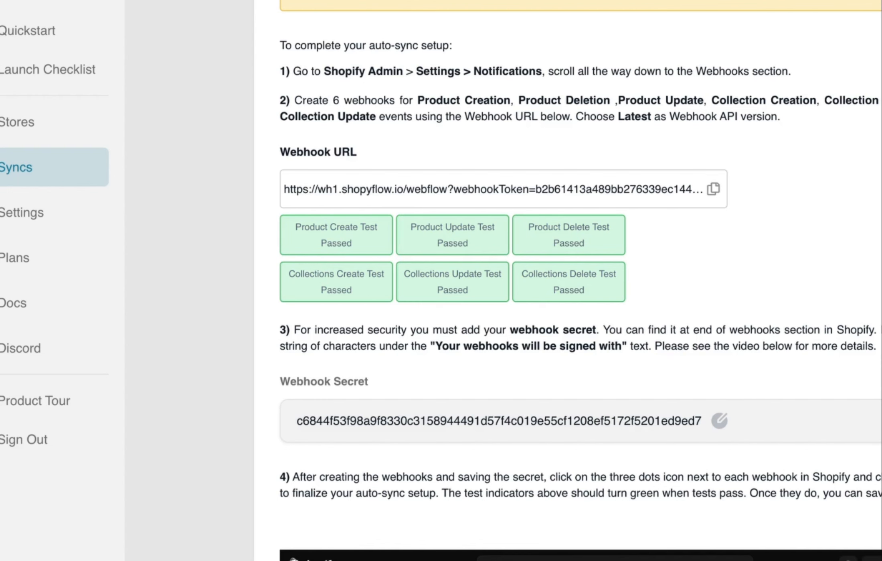
# Scroll Shopyflow's auto-sync page to confirm all six webhook tests Passed and the secret is saved
pyautogui.scroll(-5, 561, 280)
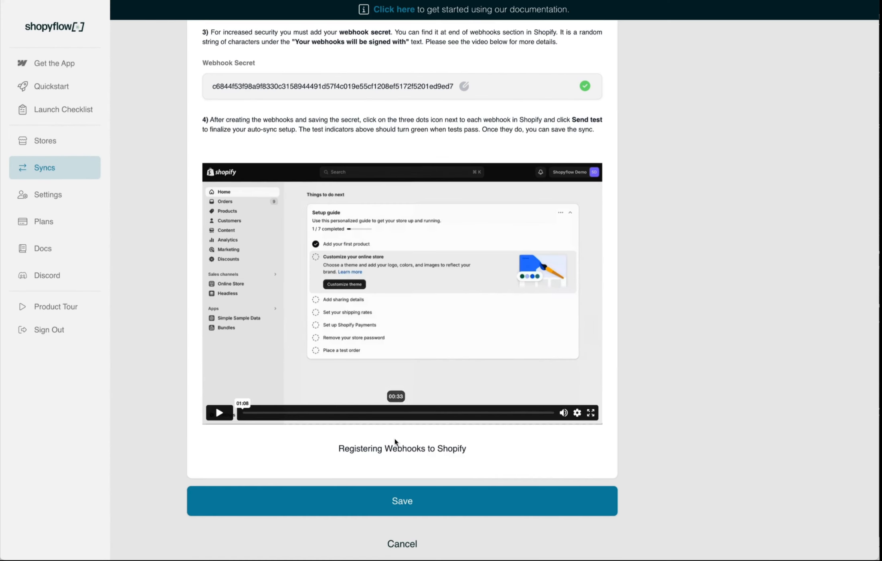